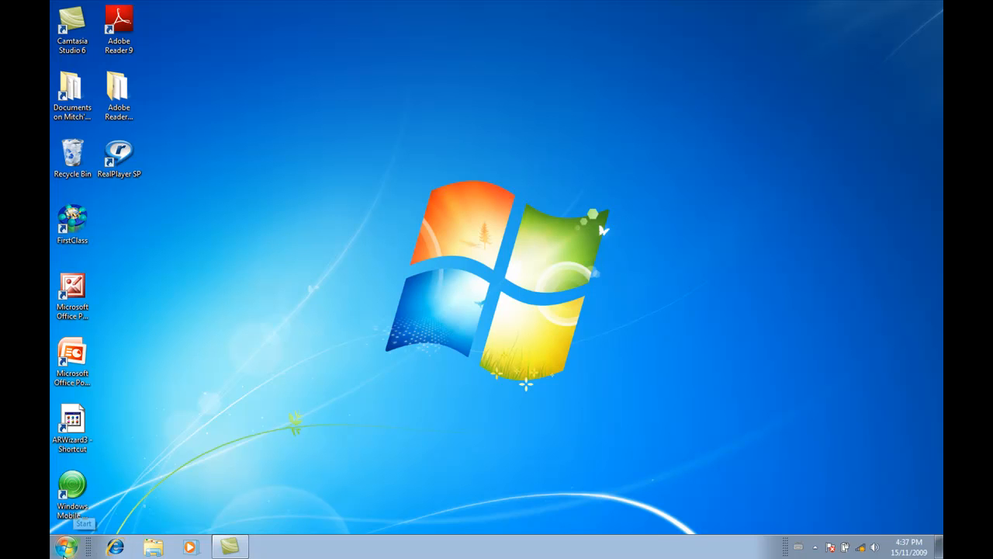
Step: Open the account management page in Control Panel and view the change options for the administrator account
{"action": "left_click", "coordinate": [76, 549]}
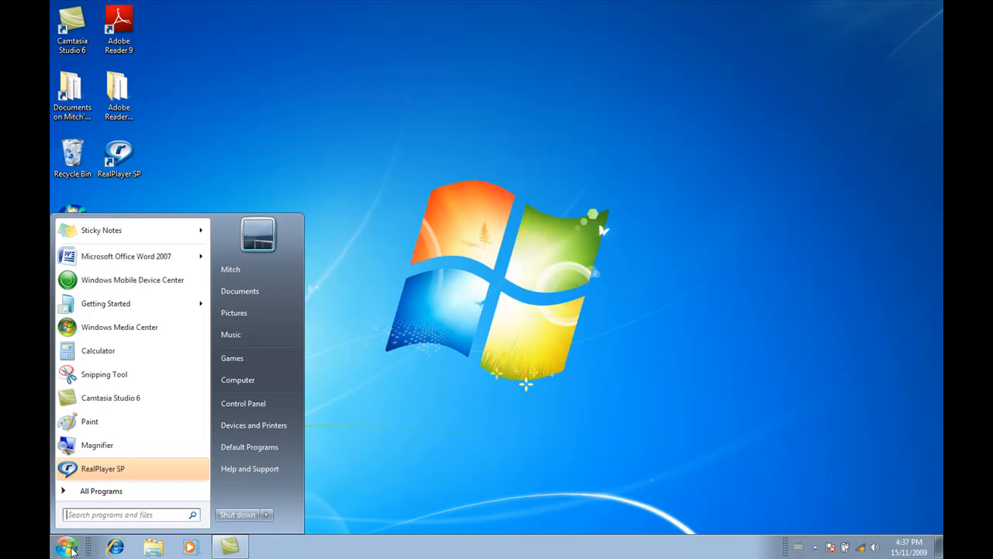
{"action": "left_click", "coordinate": [262, 408]}
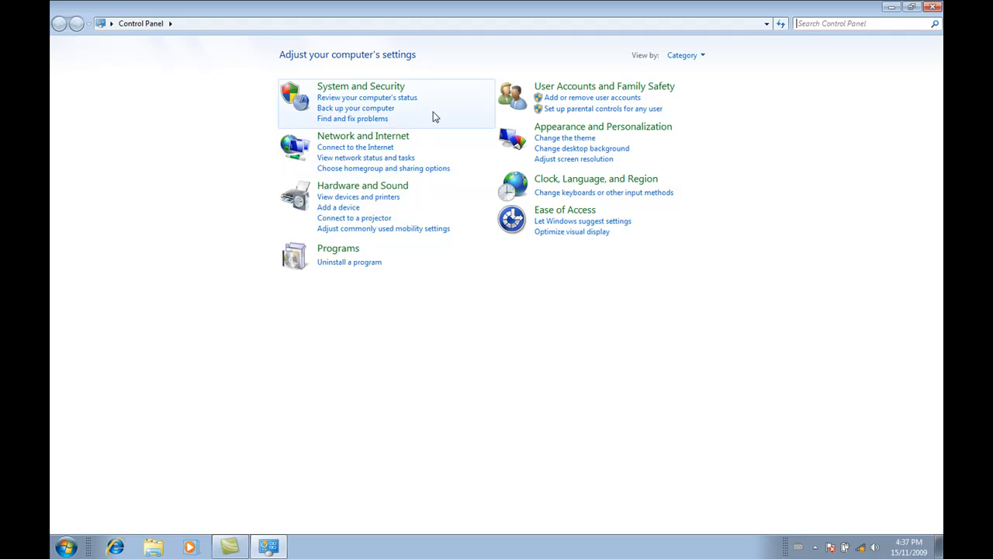
{"action": "left_click", "coordinate": [569, 101]}
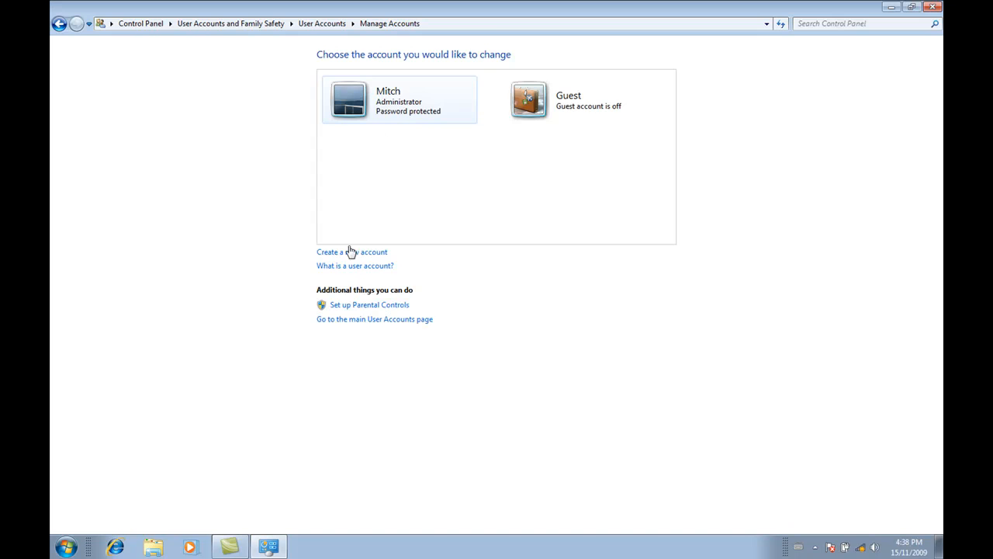
{"action": "left_click", "coordinate": [362, 104]}
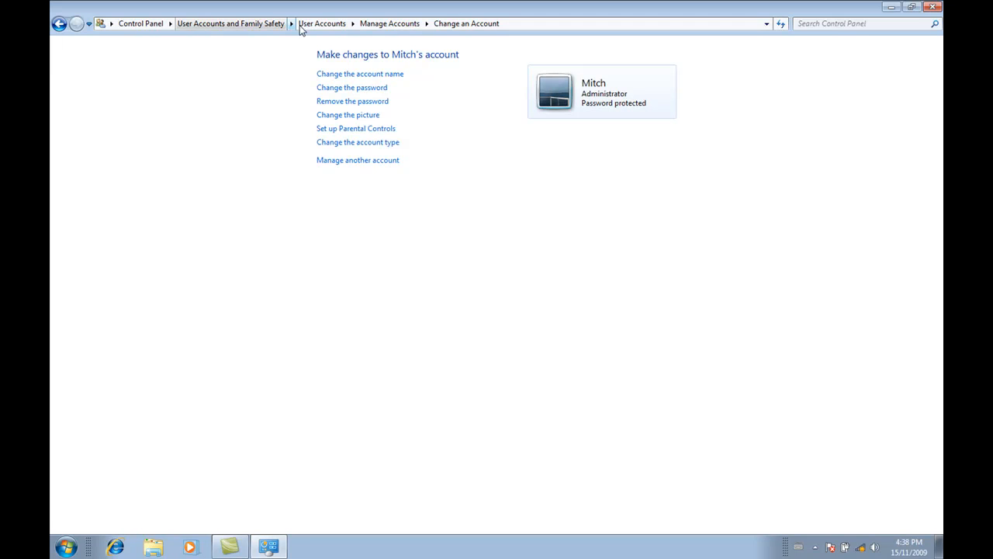
Step: Go back up through the User Accounts pages to the Control Panel home
{"action": "left_click", "coordinate": [380, 26]}
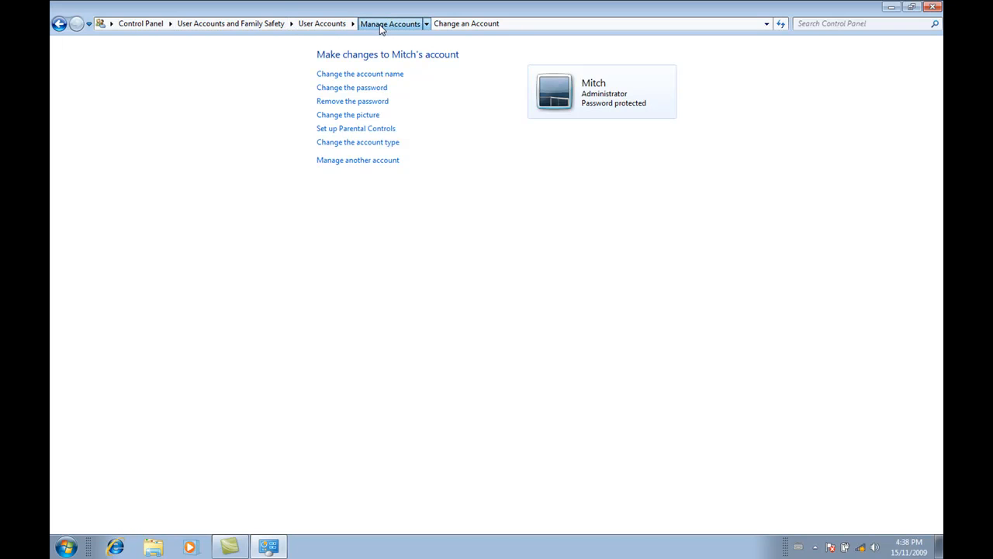
{"action": "left_click", "coordinate": [326, 26]}
{"action": "left_click", "coordinate": [262, 26]}
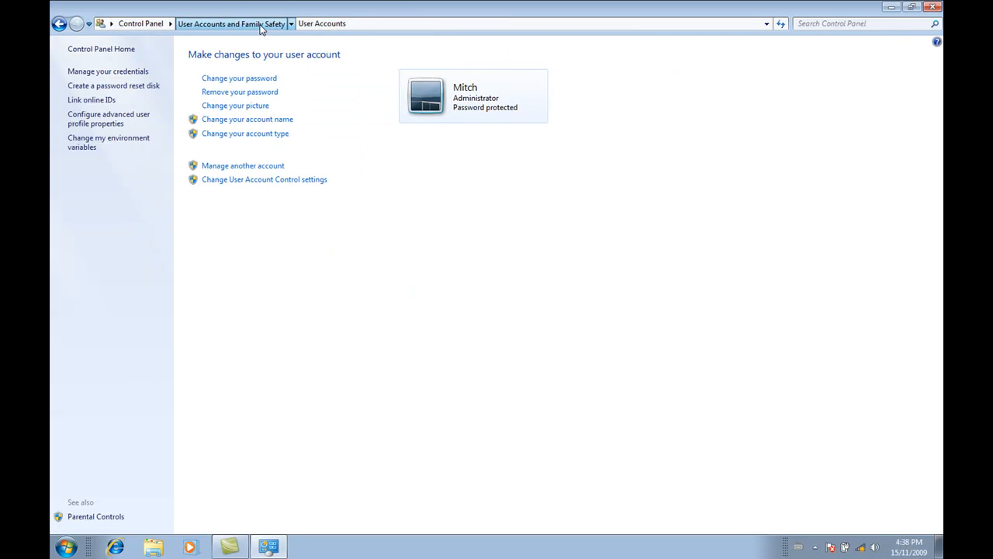
{"action": "left_click", "coordinate": [140, 24]}
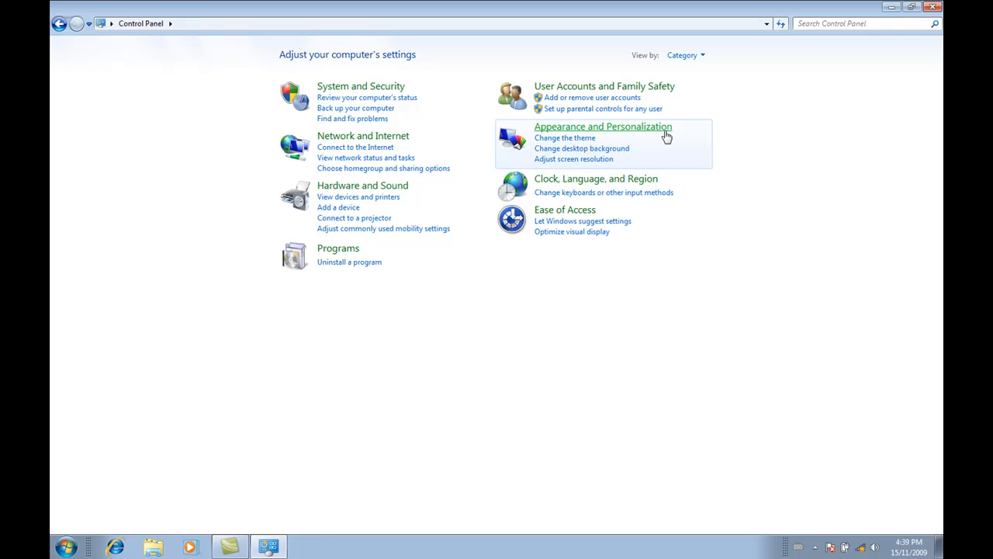
Step: Open the theme settings and apply the Windows 7 Aero theme
{"action": "left_click", "coordinate": [562, 140]}
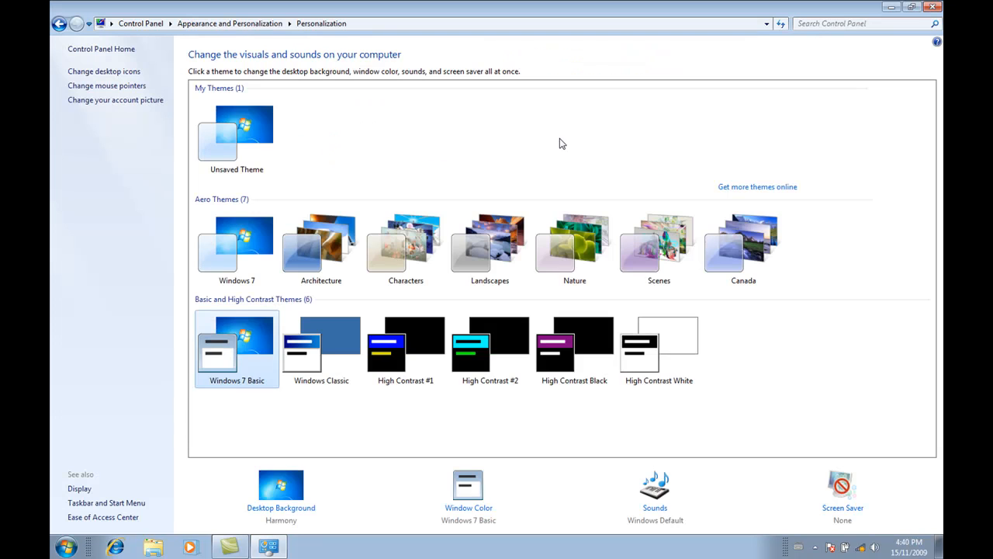
{"action": "left_click", "coordinate": [891, 8]}
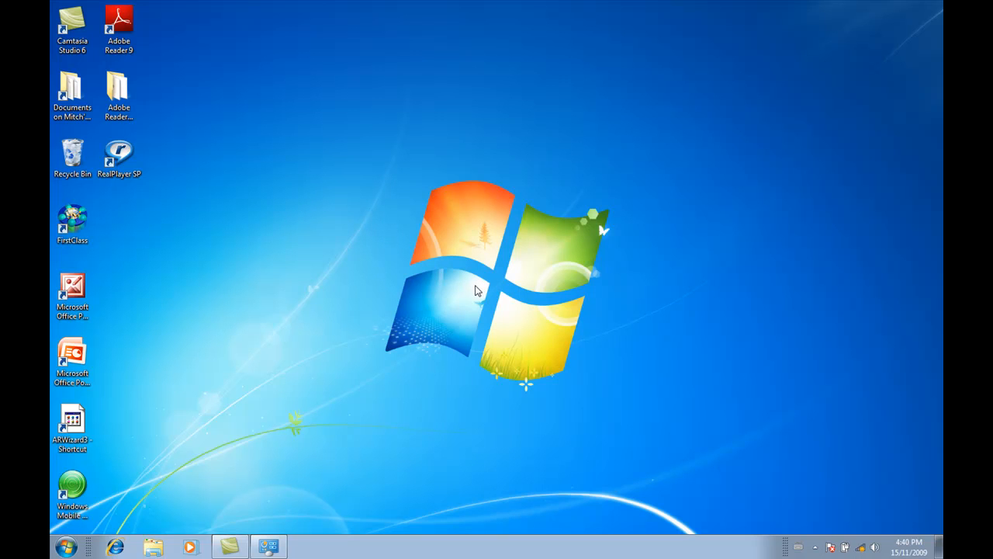
{"action": "left_click", "coordinate": [276, 546]}
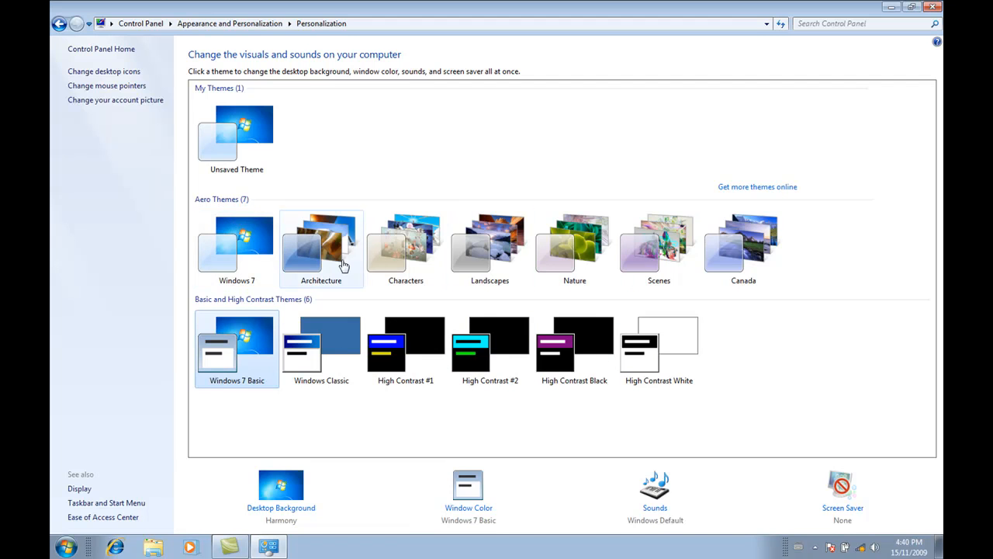
{"action": "left_click", "coordinate": [231, 249]}
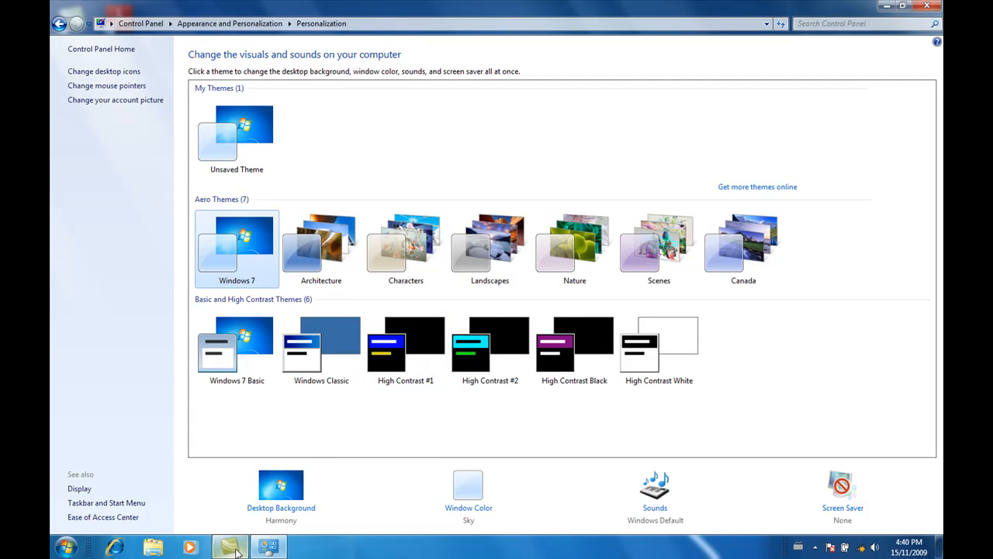
{"action": "mouse_move", "coordinate": [236, 550]}
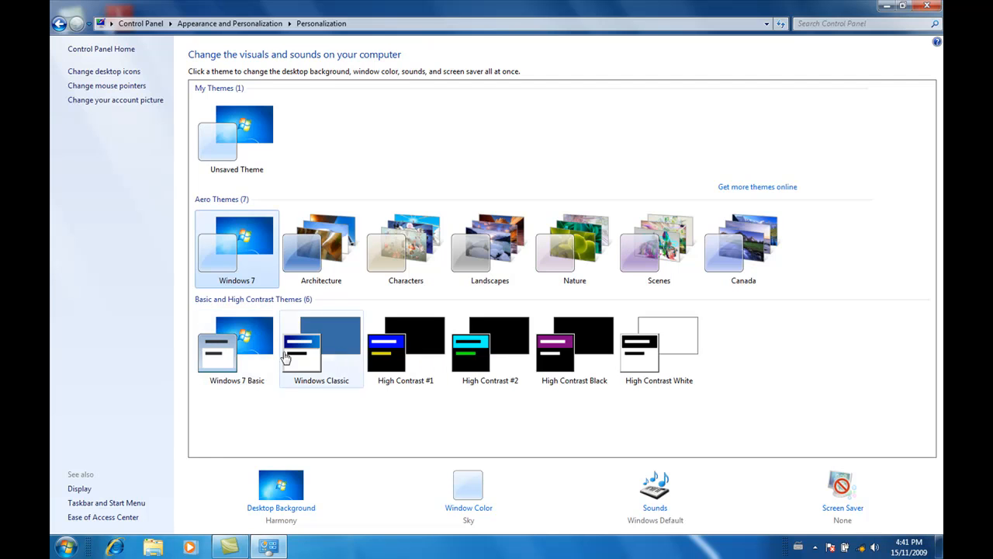
Step: Use the Background folder inside My Pictures as the picture location for the desktop background
{"action": "left_click", "coordinate": [280, 508]}
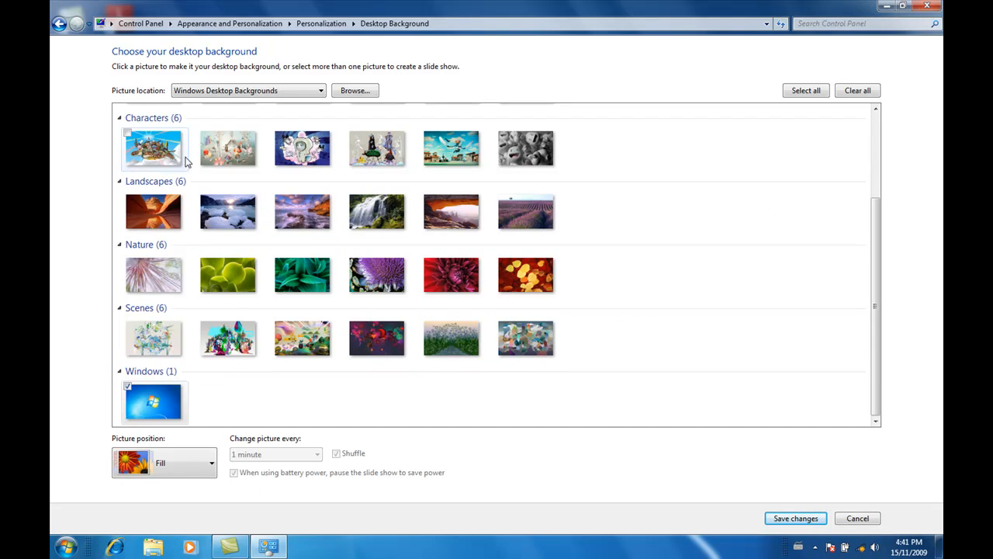
{"action": "left_click_drag", "start_coordinate": [871, 230], "coordinate": [879, 291]}
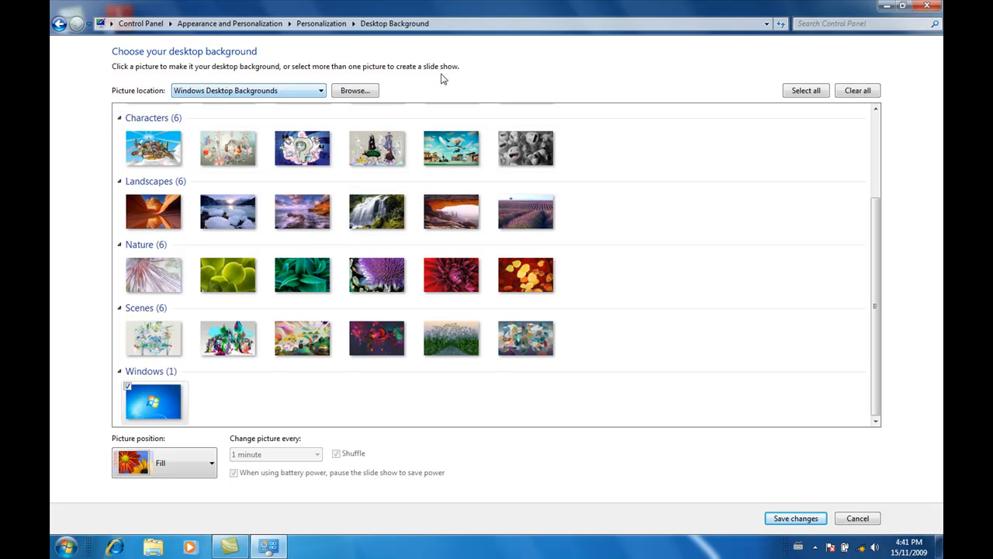
{"action": "left_click", "coordinate": [361, 95]}
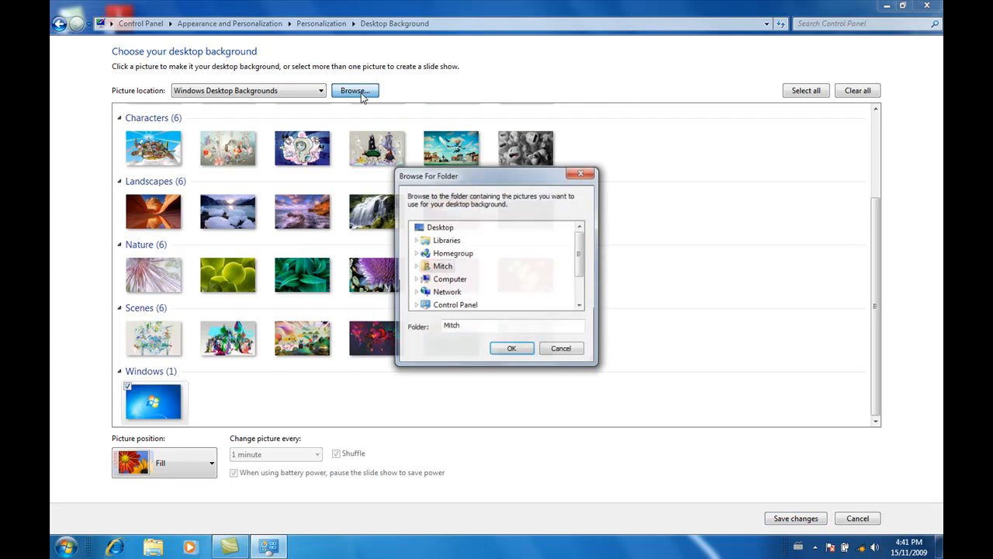
{"action": "double_click", "coordinate": [425, 268]}
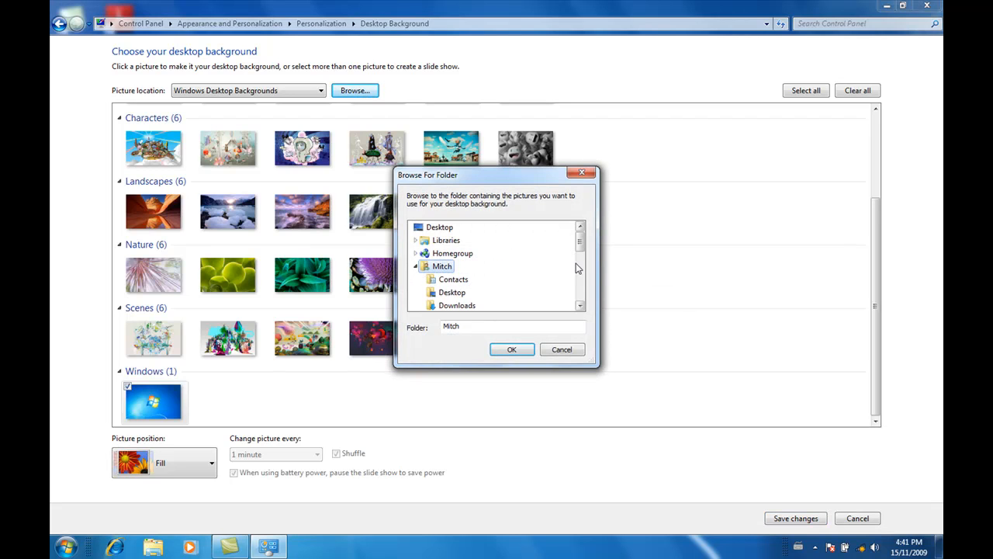
{"action": "left_click_drag", "start_coordinate": [580, 246], "coordinate": [584, 275]}
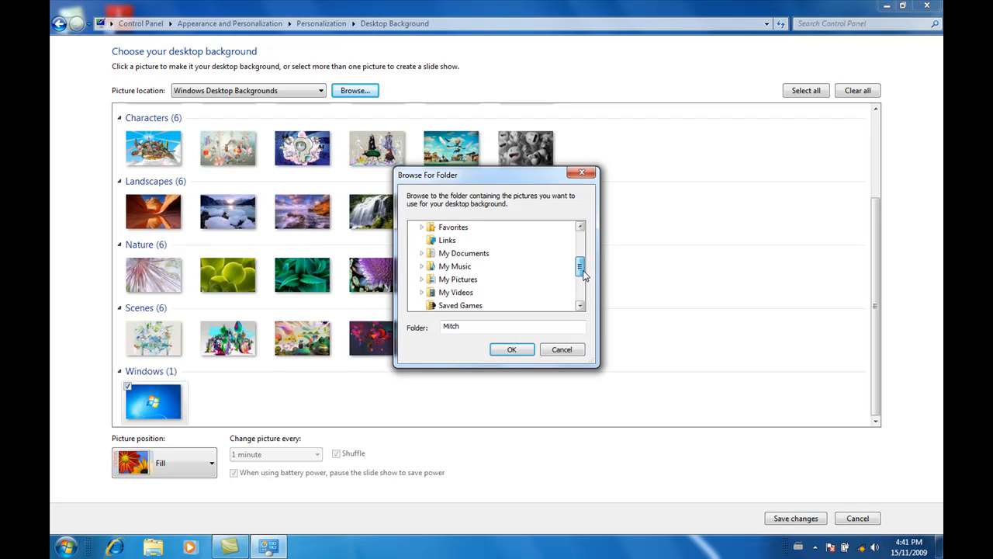
{"action": "left_click", "coordinate": [458, 279]}
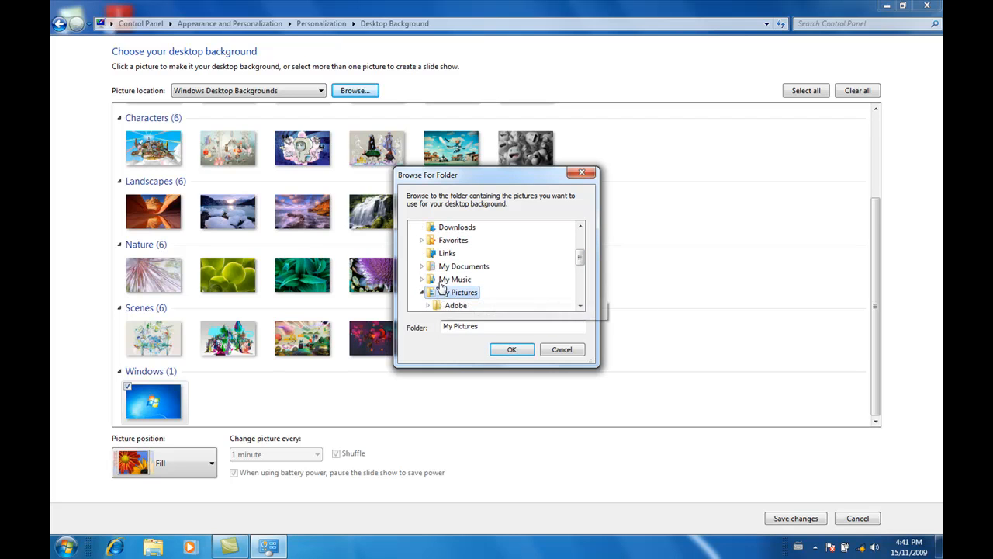
{"action": "left_click_drag", "start_coordinate": [581, 254], "coordinate": [581, 264]}
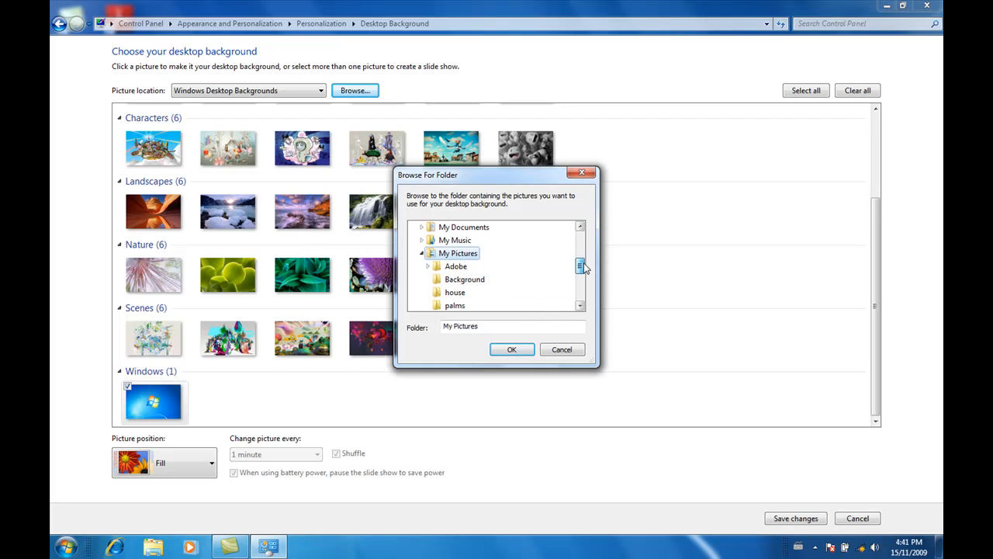
{"action": "left_click", "coordinate": [447, 284]}
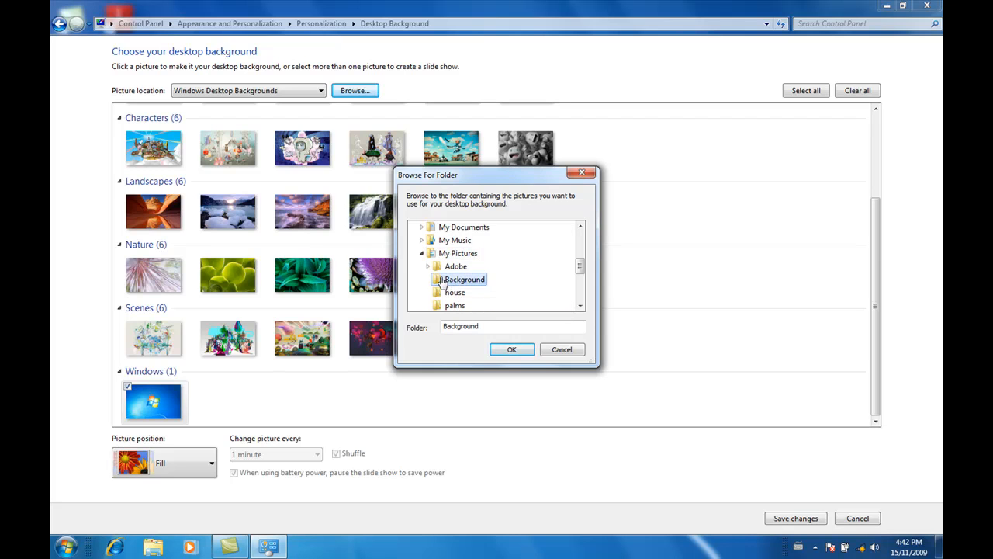
{"action": "left_click", "coordinate": [507, 350]}
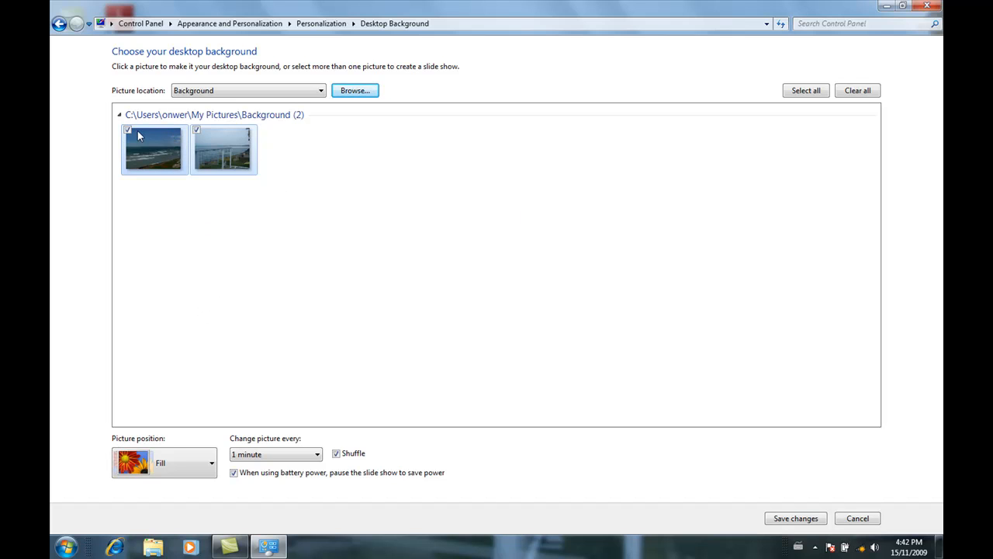
Step: Deselect and reselect the second background picture, and preview the background on the desktop
{"action": "left_click", "coordinate": [196, 130]}
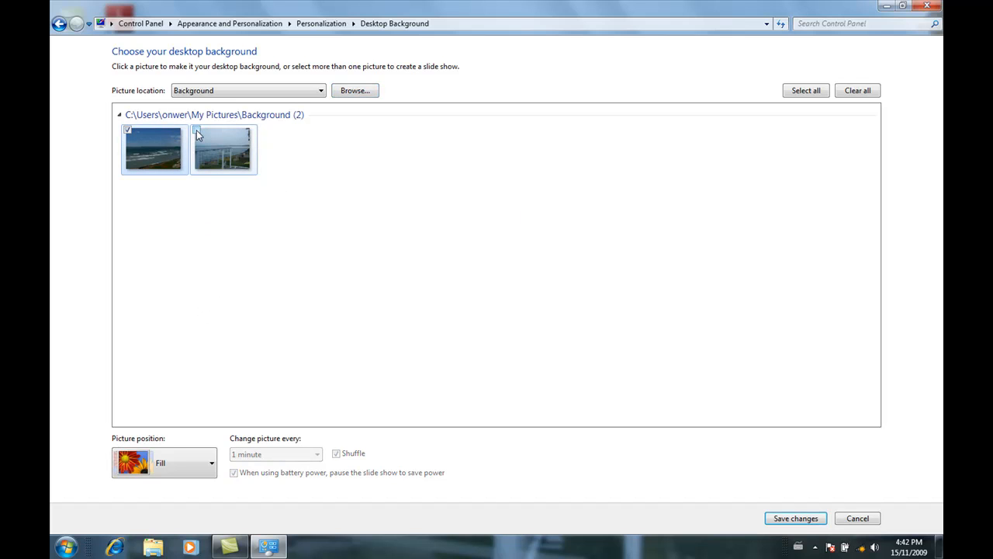
{"action": "left_click", "coordinate": [197, 131]}
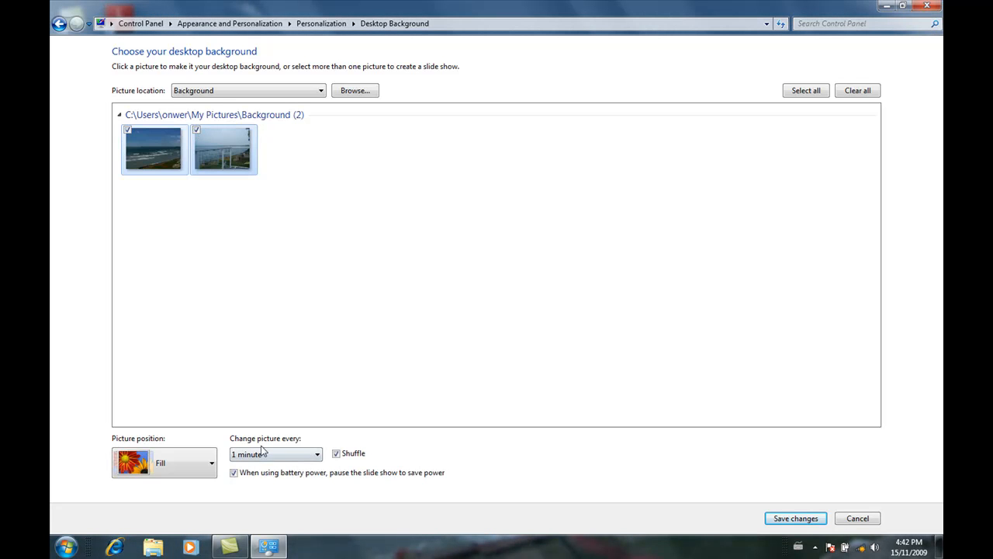
{"action": "left_click", "coordinate": [241, 460]}
{"action": "left_click", "coordinate": [888, 6]}
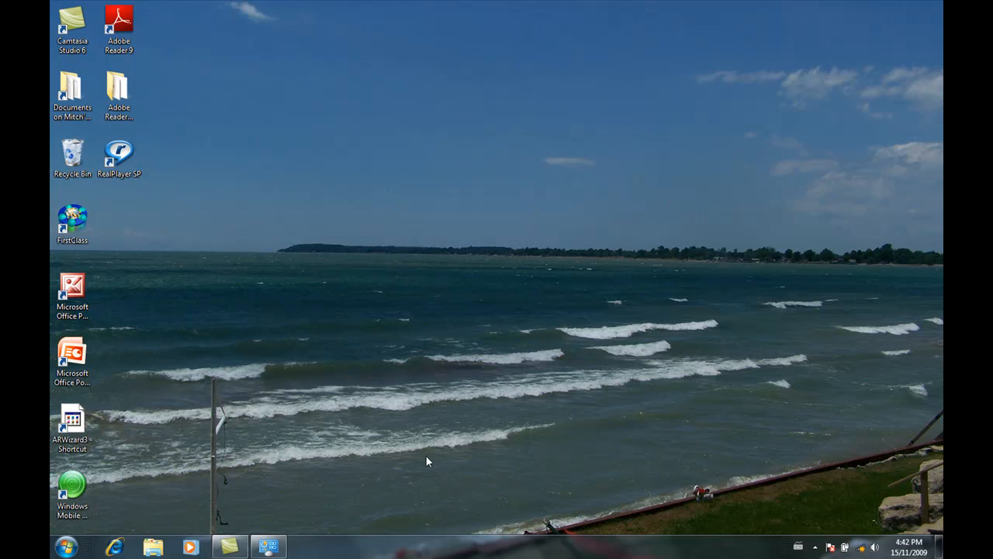
{"action": "left_click", "coordinate": [268, 546]}
Step: Set the background slide show to change picture every 1 minute and save the background changes
{"action": "left_click", "coordinate": [317, 455]}
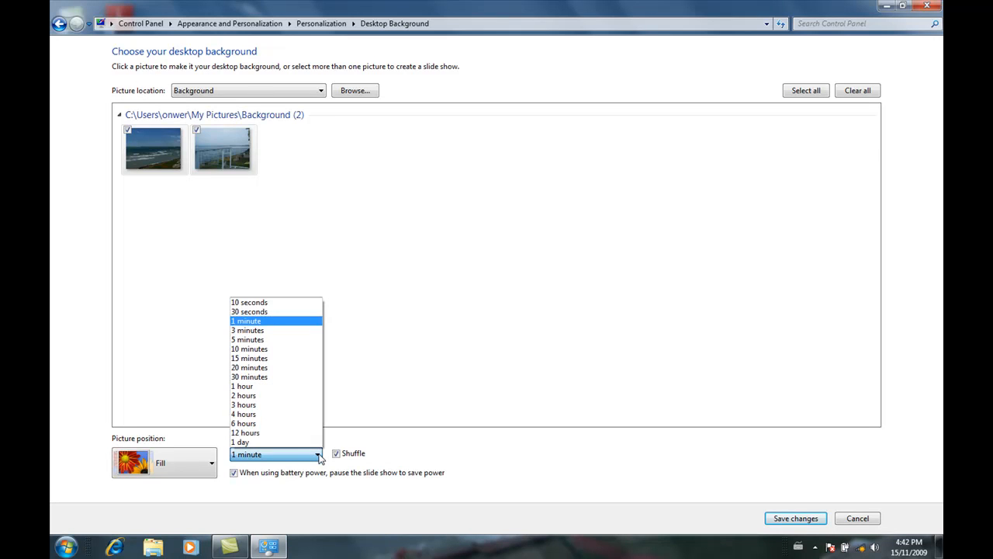
{"action": "left_click", "coordinate": [260, 321]}
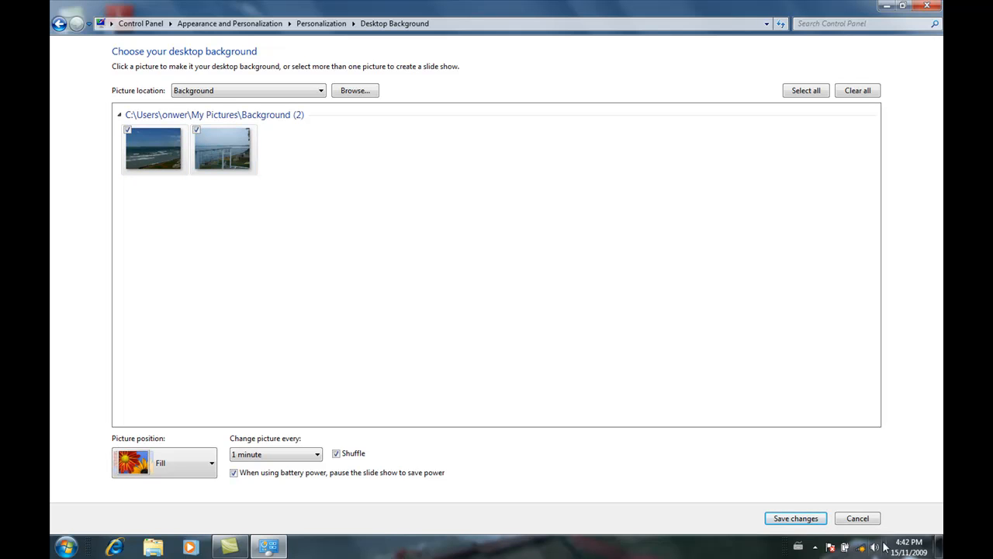
{"action": "left_click", "coordinate": [795, 518]}
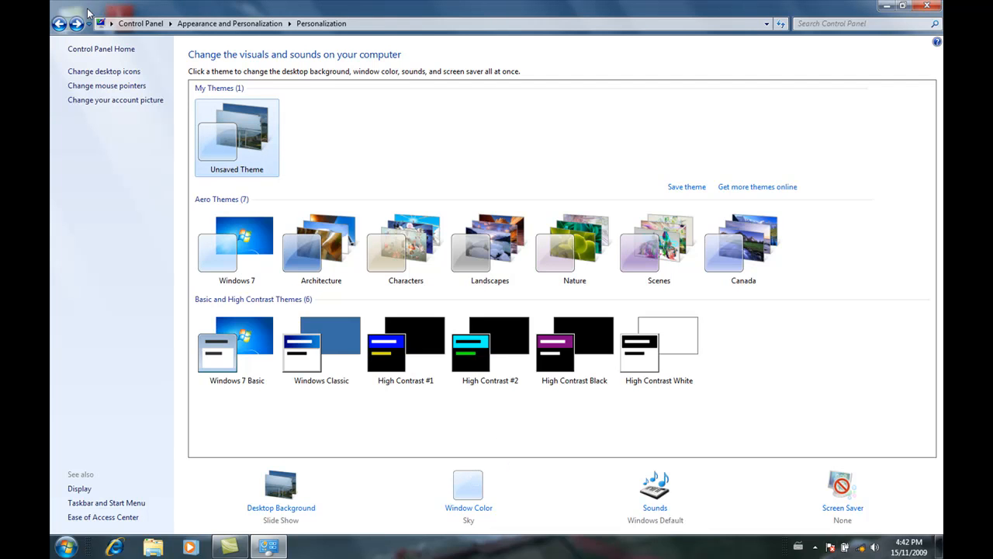
Step: Change the window color to Twilight and save the change
{"action": "left_click", "coordinate": [476, 499]}
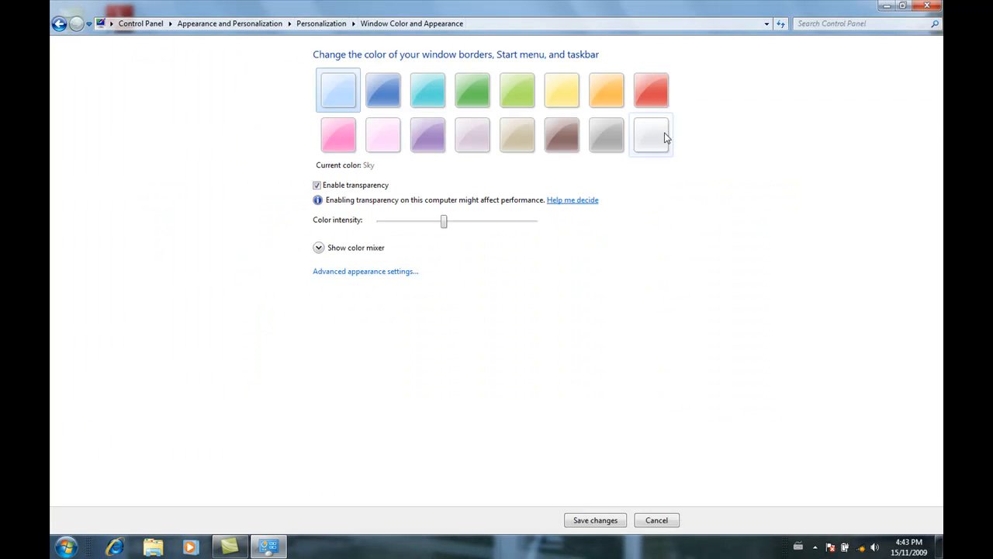
{"action": "left_click", "coordinate": [386, 82]}
{"action": "left_click", "coordinate": [595, 520]}
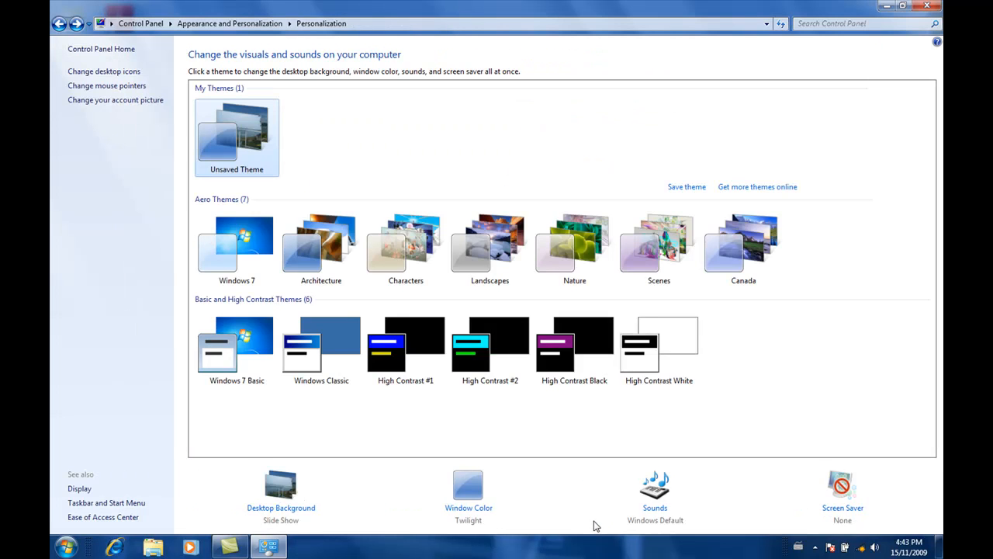
Step: Review the available sound schemes, choose Windows Default and accept the sound settings
{"action": "left_click", "coordinate": [660, 502]}
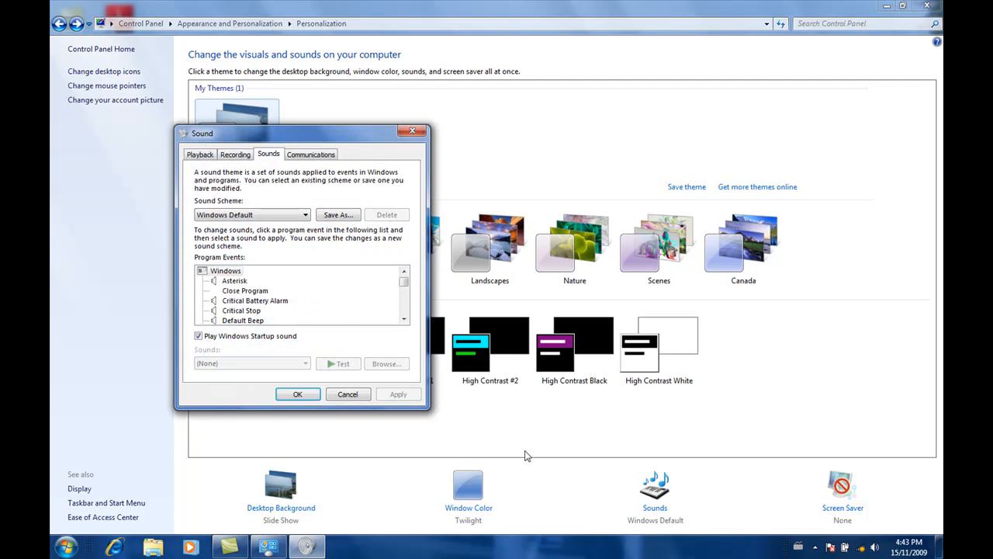
{"action": "left_click", "coordinate": [304, 215]}
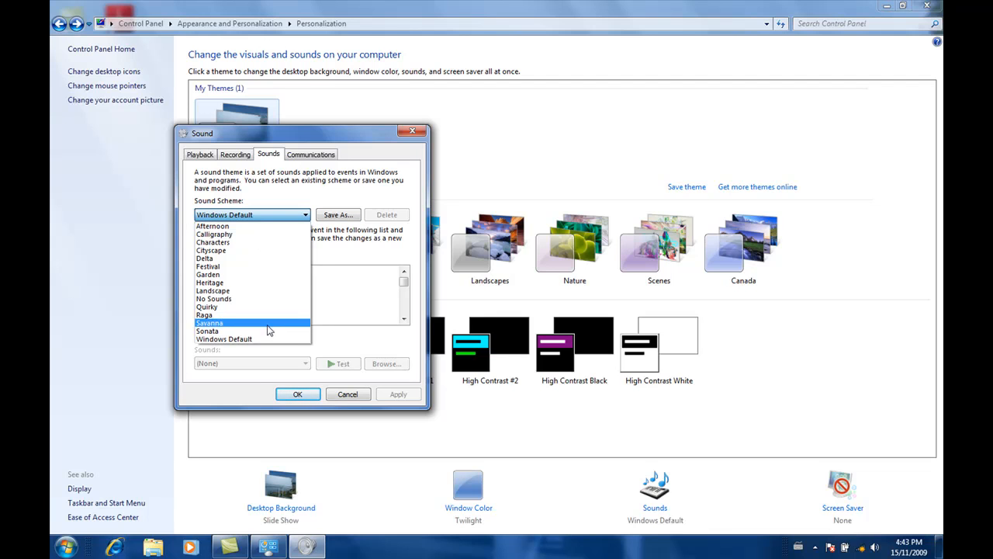
{"action": "left_click", "coordinate": [240, 340]}
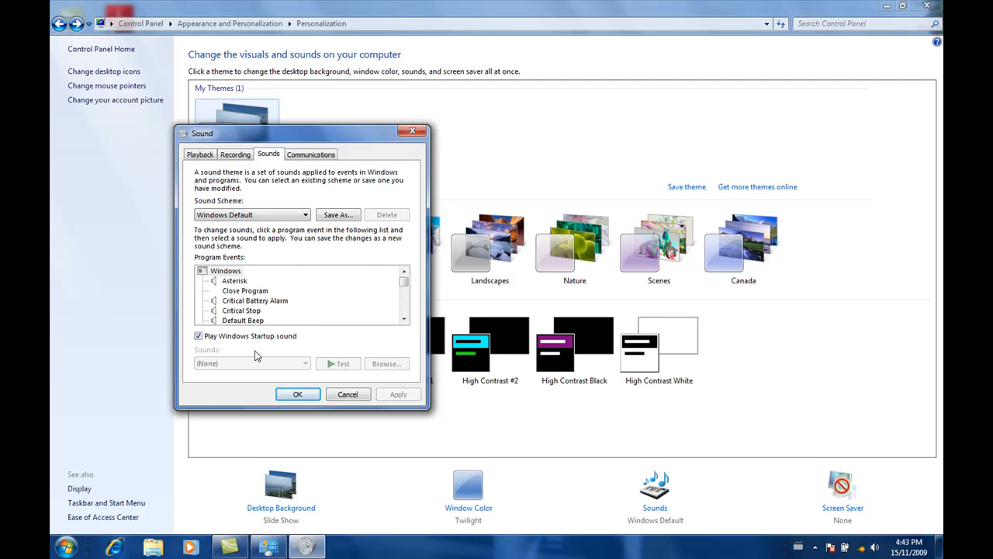
{"action": "left_click", "coordinate": [298, 394]}
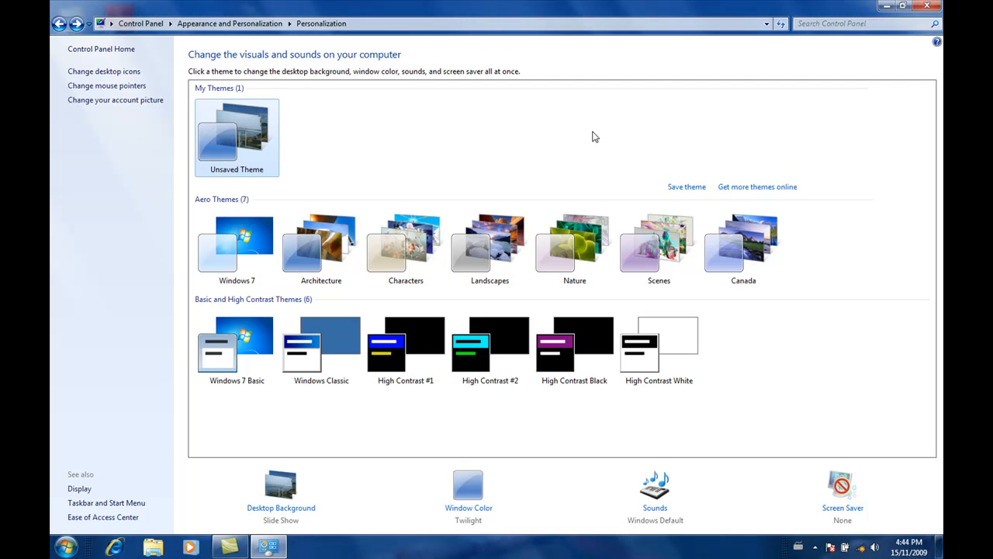
Step: Save the customized theme under the name Water and go back to the Appearance and Personalization category
{"action": "left_click", "coordinate": [690, 188]}
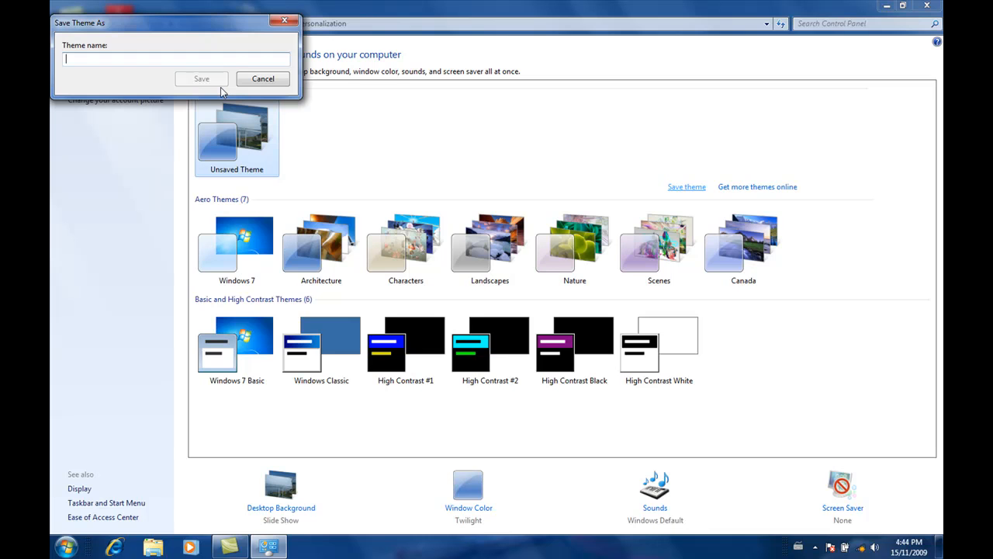
{"action": "type", "text": "Water"}
{"action": "left_click", "coordinate": [206, 80]}
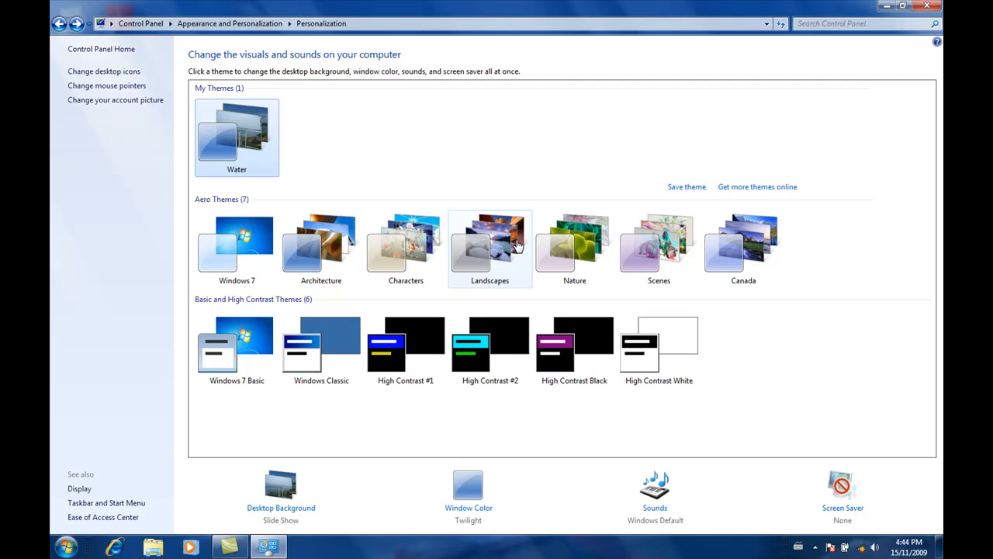
{"action": "left_click", "coordinate": [244, 24]}
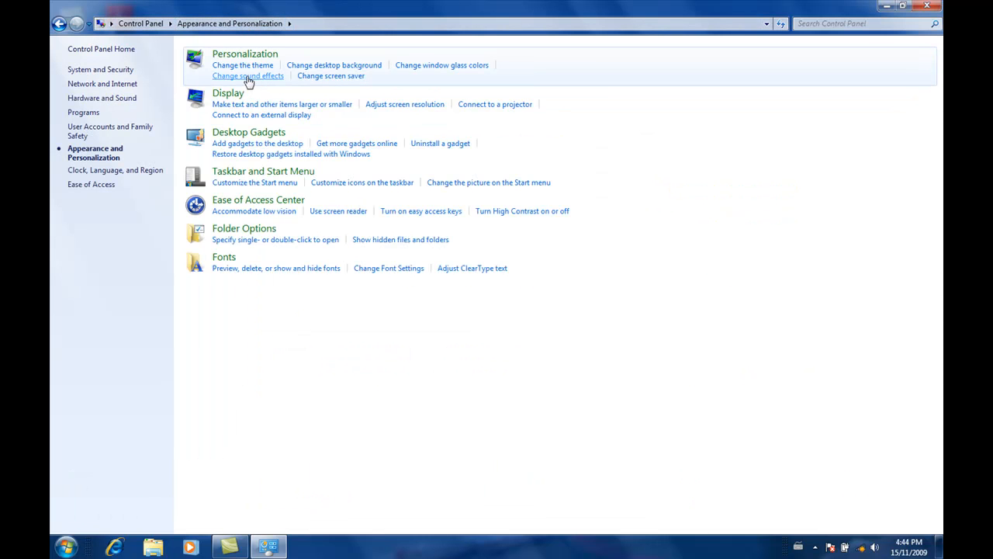